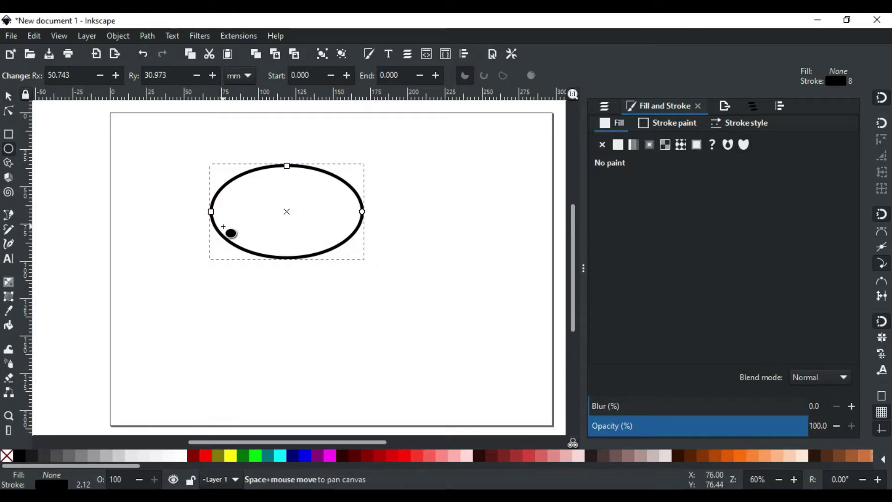
Step: Move the ellipse toward the page centre, then go back to editing it with the Ellipse tool
{"action": "key", "text": "s"}
{"action": "left_click_drag", "start_coordinate": [268, 254], "coordinate": [246, 300]}
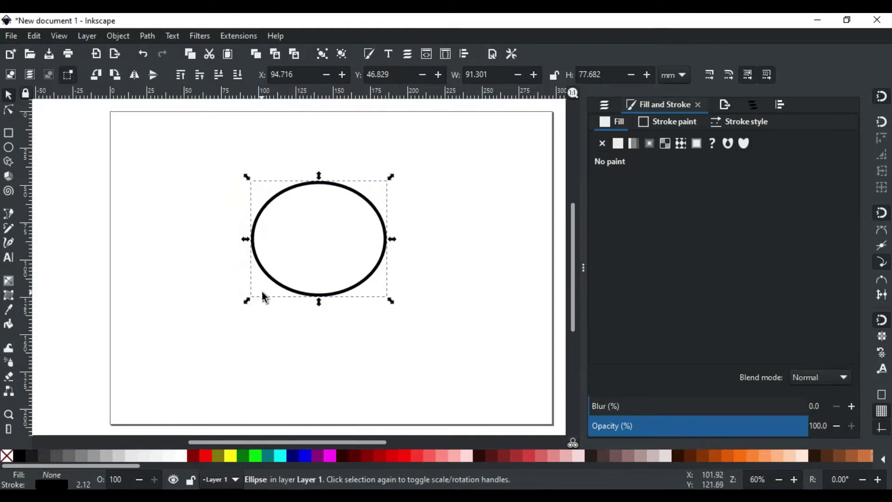
{"action": "double_click", "coordinate": [277, 287]}
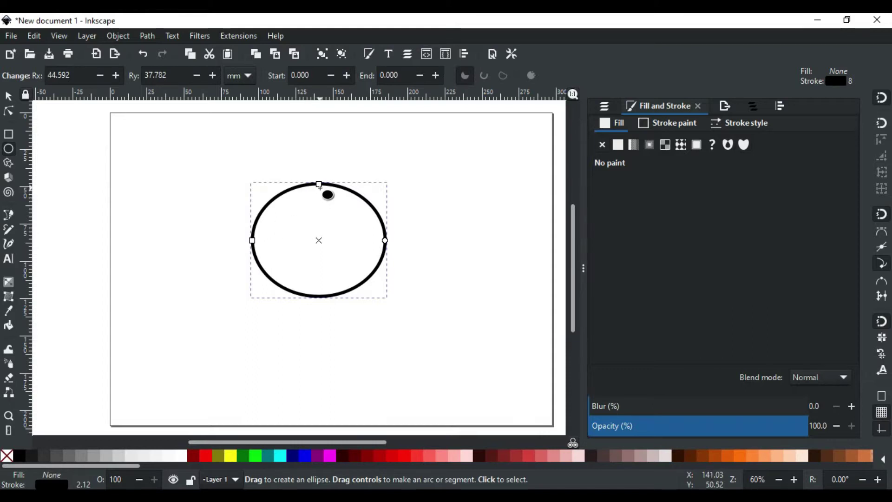
Step: Reshape the ellipse to radii of about 50.3 × 34.3 mm, slightly shorter and wider
{"action": "mouse_move", "coordinate": [319, 185]}
{"action": "left_mouse_down"}
{"action": "mouse_move", "coordinate": [318, 220]}
{"action": "mouse_move", "coordinate": [318, 189]}
{"action": "left_mouse_up"}
{"action": "mouse_move", "coordinate": [252, 240]}
{"action": "left_mouse_down"}
{"action": "mouse_move", "coordinate": [298, 240]}
{"action": "mouse_move", "coordinate": [244, 241]}
{"action": "left_mouse_up"}
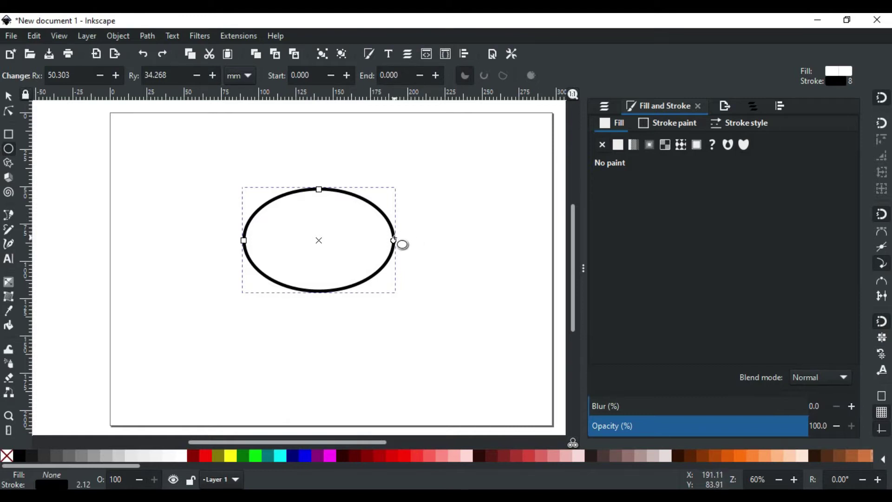
Step: Cut the ellipse into a pie slice, then an open arc spanning about 53° to 241°
{"action": "left_click_drag", "start_coordinate": [392, 240], "coordinate": [366, 190]}
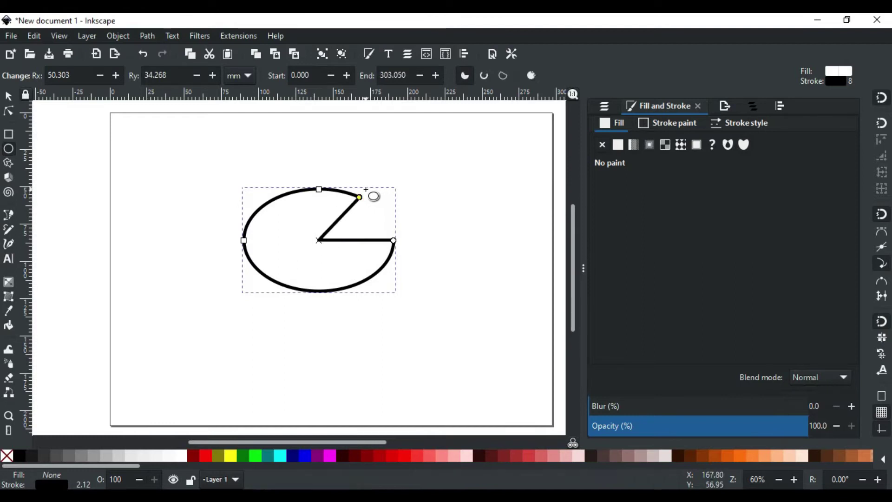
{"action": "left_click_drag", "start_coordinate": [393, 241], "coordinate": [385, 264]}
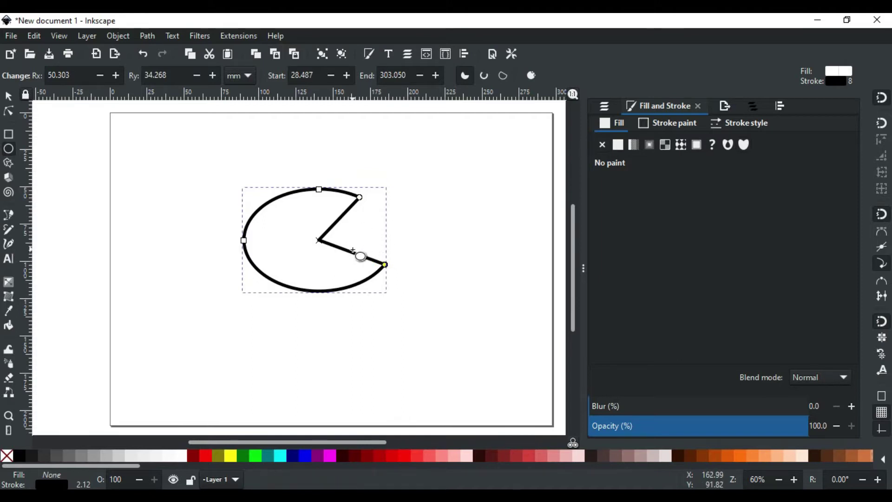
{"action": "left_click_drag", "start_coordinate": [365, 203], "coordinate": [348, 149]}
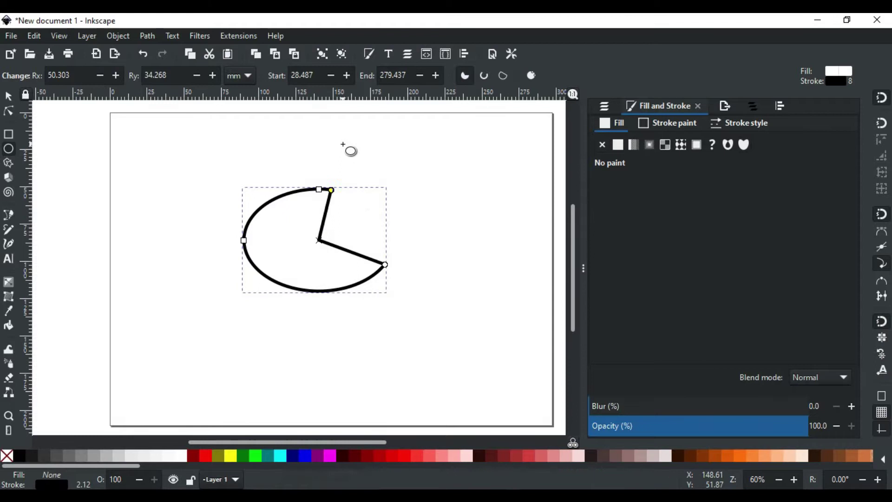
{"action": "left_click_drag", "start_coordinate": [385, 265], "coordinate": [382, 299]}
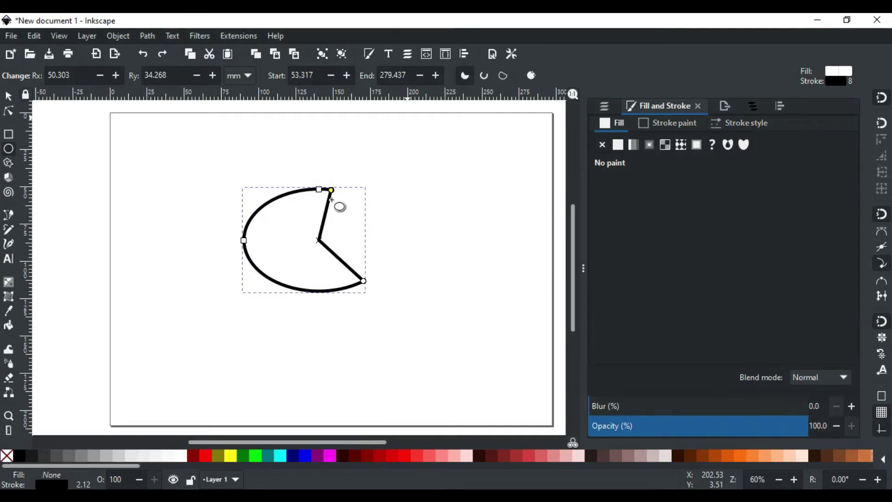
{"action": "left_click_drag", "start_coordinate": [331, 191], "coordinate": [299, 216]}
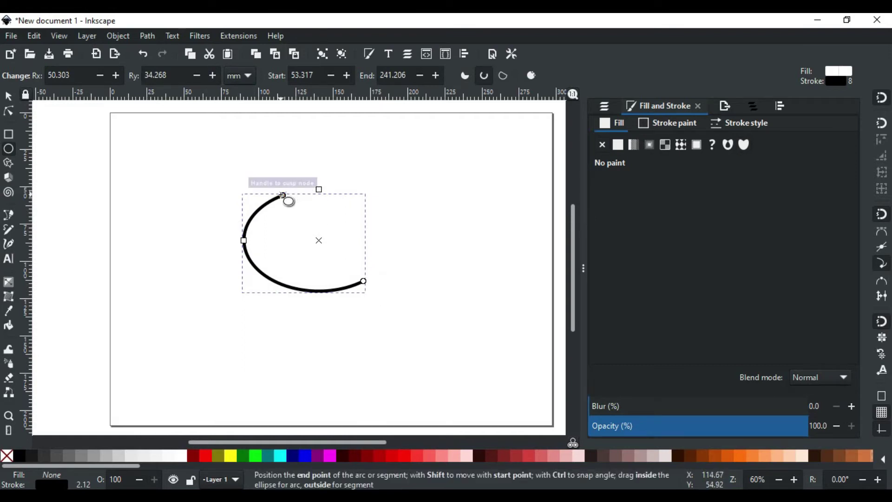
Step: Turn the open arc back into a pie slice and move its start point around the ellipse
{"action": "left_click_drag", "start_coordinate": [283, 195], "coordinate": [378, 220]}
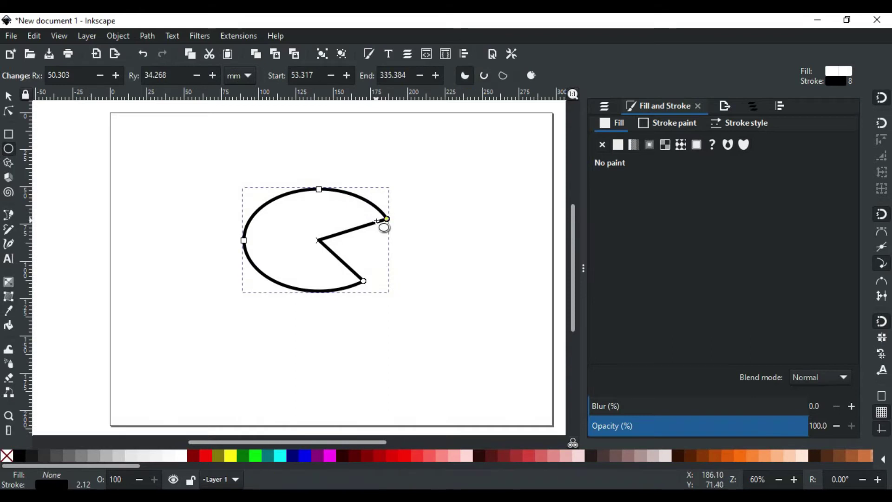
{"action": "left_click_drag", "start_coordinate": [364, 281], "coordinate": [415, 278]}
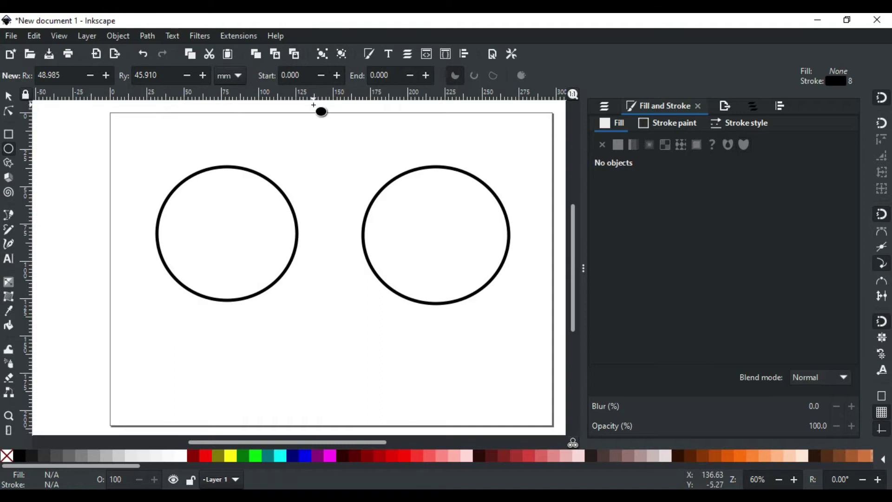
{"action": "left_click", "coordinate": [240, 78]}
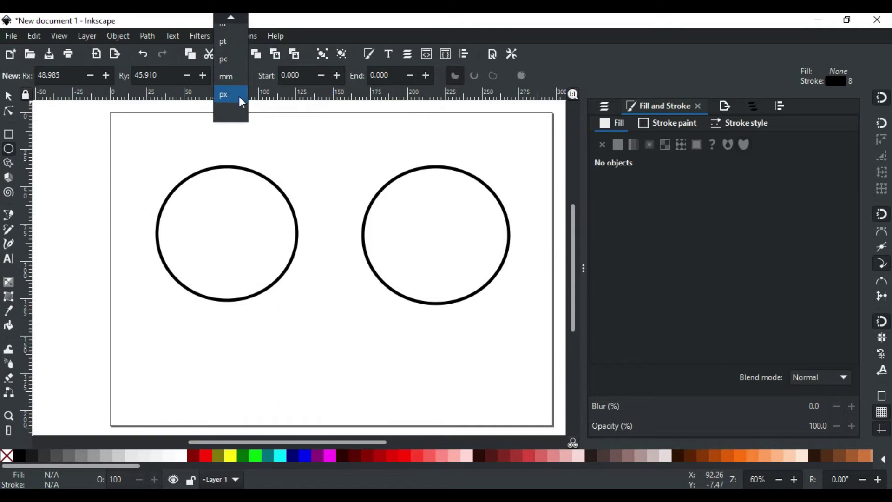
{"action": "mouse_move", "coordinate": [240, 18]}
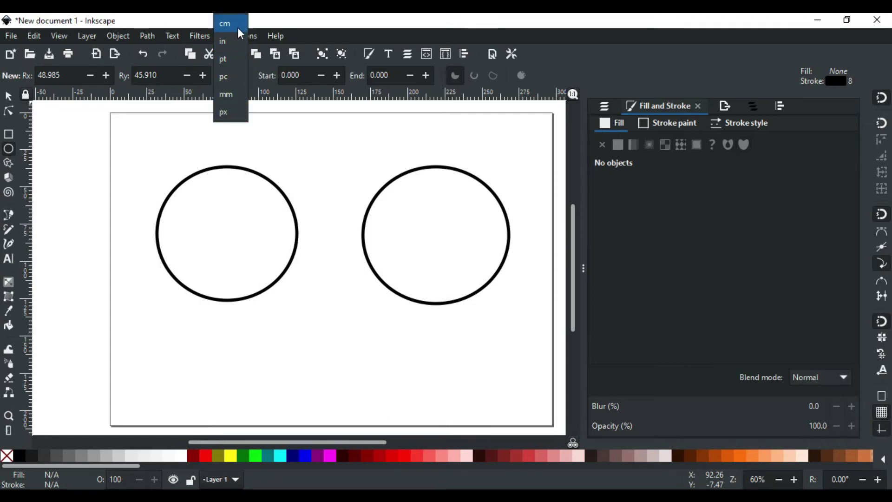
{"action": "left_click", "coordinate": [310, 117]}
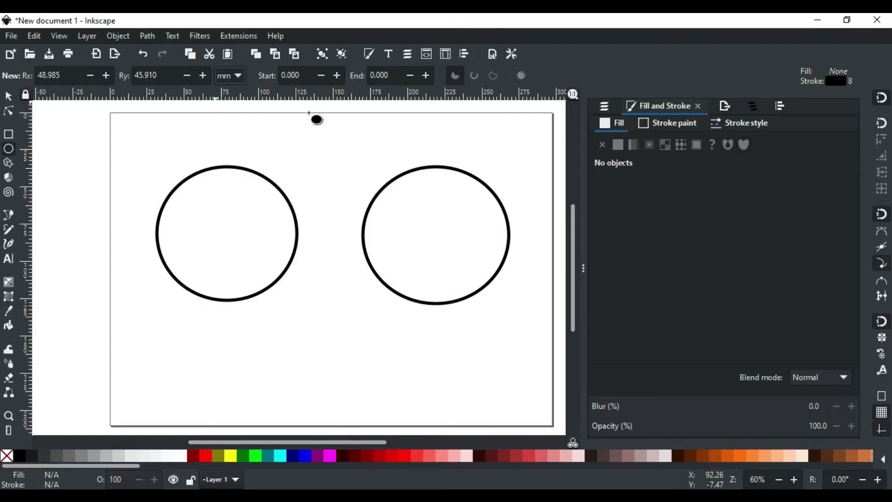
{"action": "left_click", "coordinate": [217, 166]}
{"action": "key", "text": "ctrl+alt+x"}
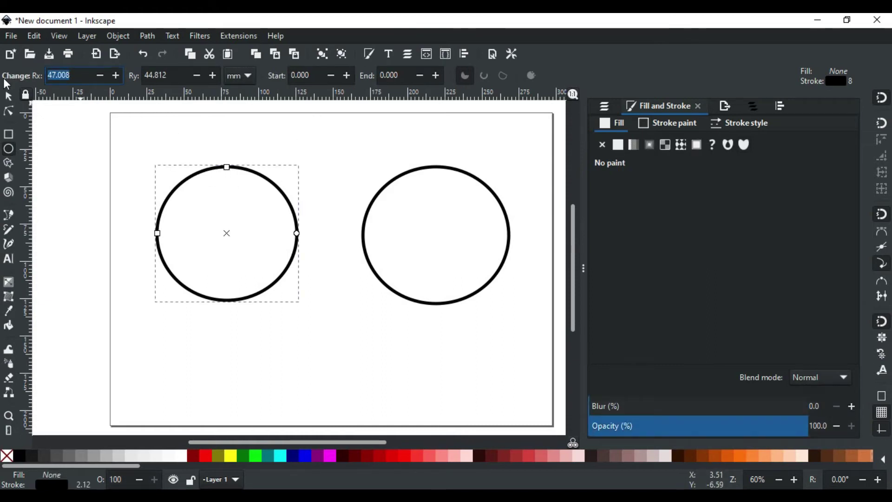
Step: Set the left circle's radii to Rx 60 and Ry 40 mm
{"action": "type", "text": "60"}
{"action": "key", "text": "Tab"}
{"action": "type", "text": "40"}
{"action": "key", "text": "Return"}
Step: Turn the right circle into a pie slice from 30° to 300°
{"action": "left_click", "coordinate": [405, 169]}
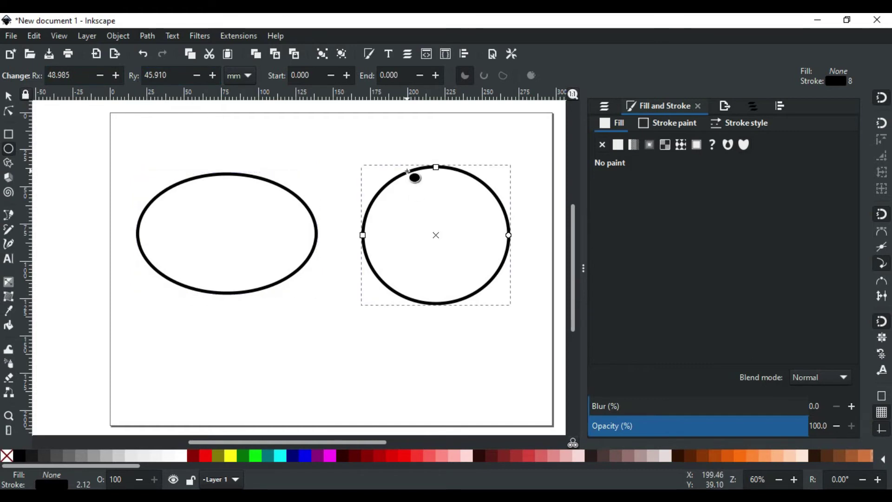
{"action": "triple_click", "coordinate": [302, 75]}
{"action": "type", "text": "30"}
{"action": "key", "text": "Tab"}
{"action": "type", "text": "300"}
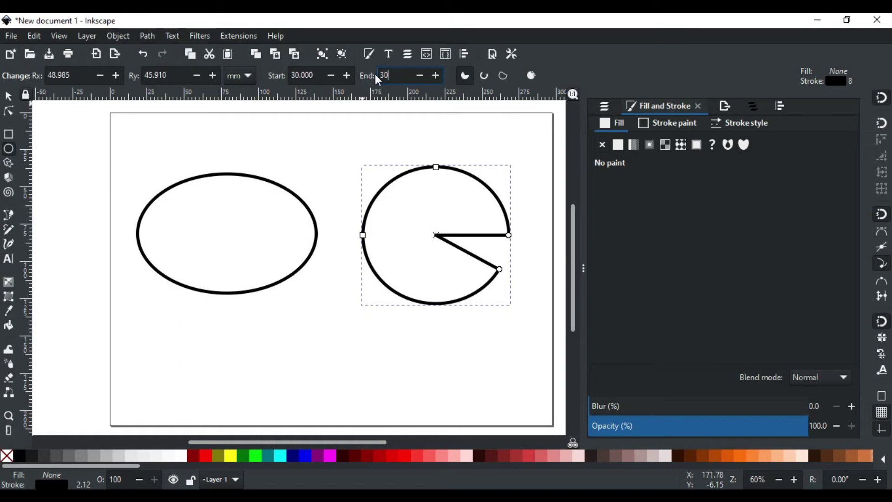
{"action": "key", "text": "Return"}
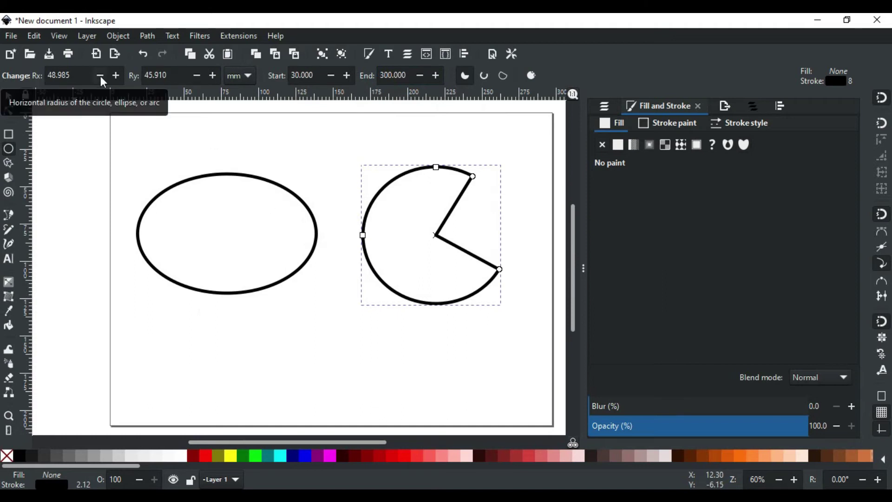
Step: Draw a new, larger ellipse on the page
{"action": "mouse_move", "coordinate": [251, 318]}
{"action": "left_mouse_down"}
{"action": "mouse_move", "coordinate": [278, 354]}
{"action": "mouse_move", "coordinate": [346, 402]}
{"action": "left_mouse_up"}
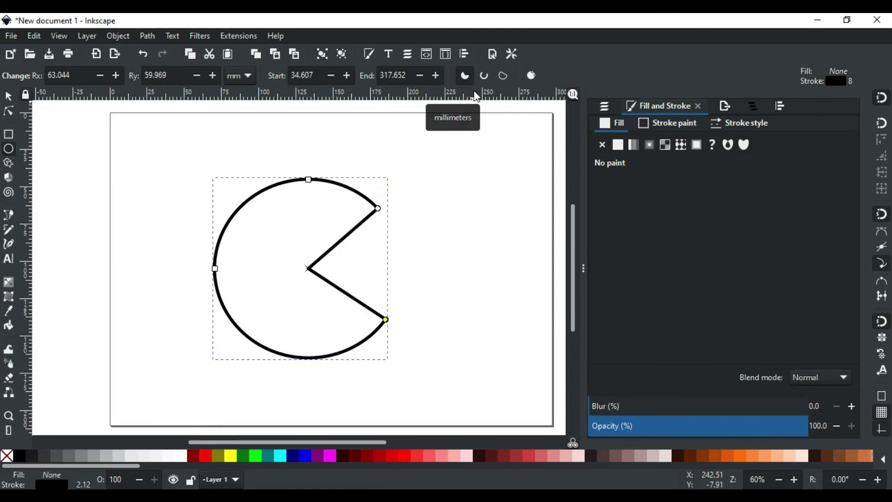
Step: Switch the pie to an open arc, then a chord, then make it whole and deselect
{"action": "left_click", "coordinate": [479, 76]}
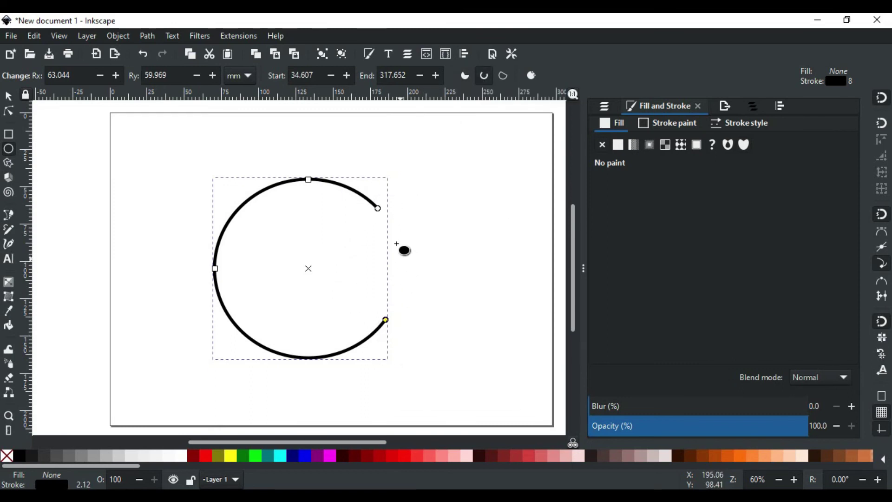
{"action": "left_click", "coordinate": [504, 76]}
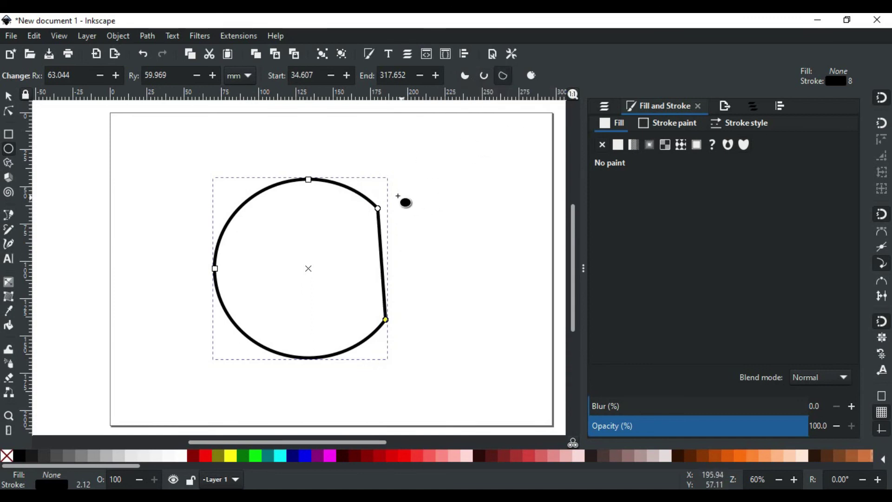
{"action": "left_click", "coordinate": [532, 75]}
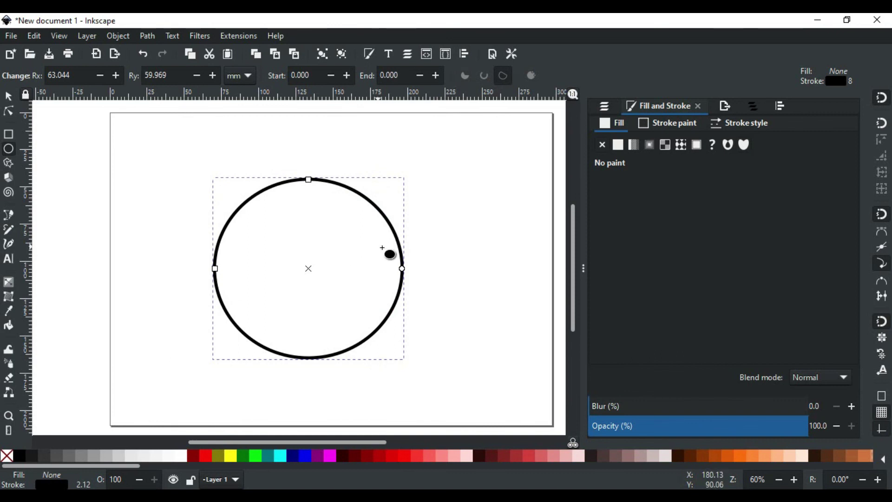
{"action": "left_click", "coordinate": [442, 257]}
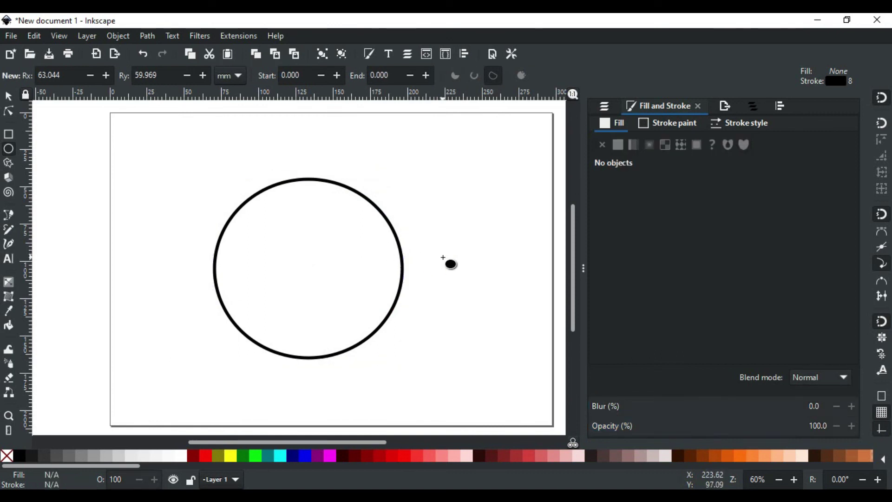